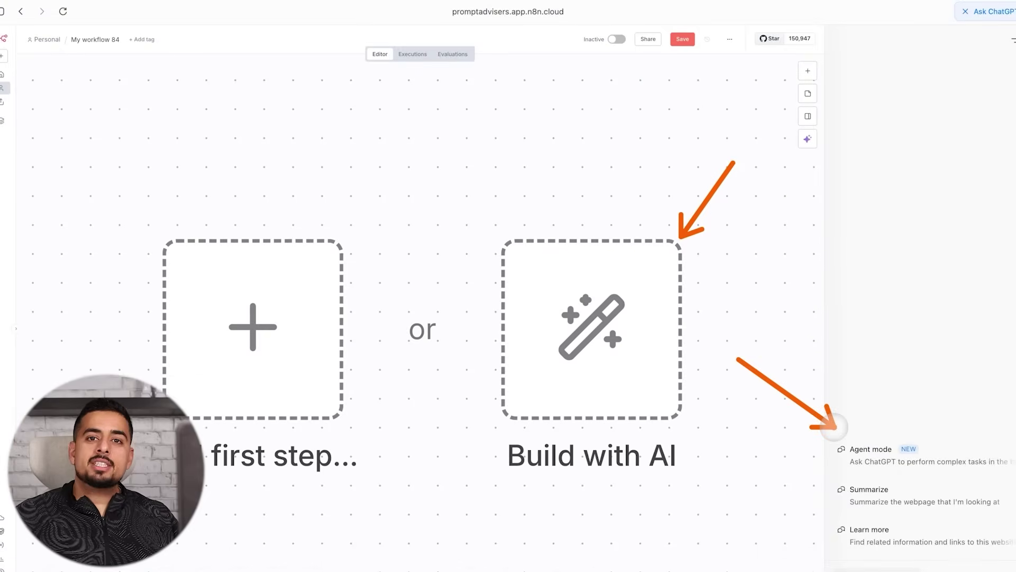
- Scroll down in the view beside the new n8n workflow and ChatGPT sidebar
scroll(423, 317, down, 1)
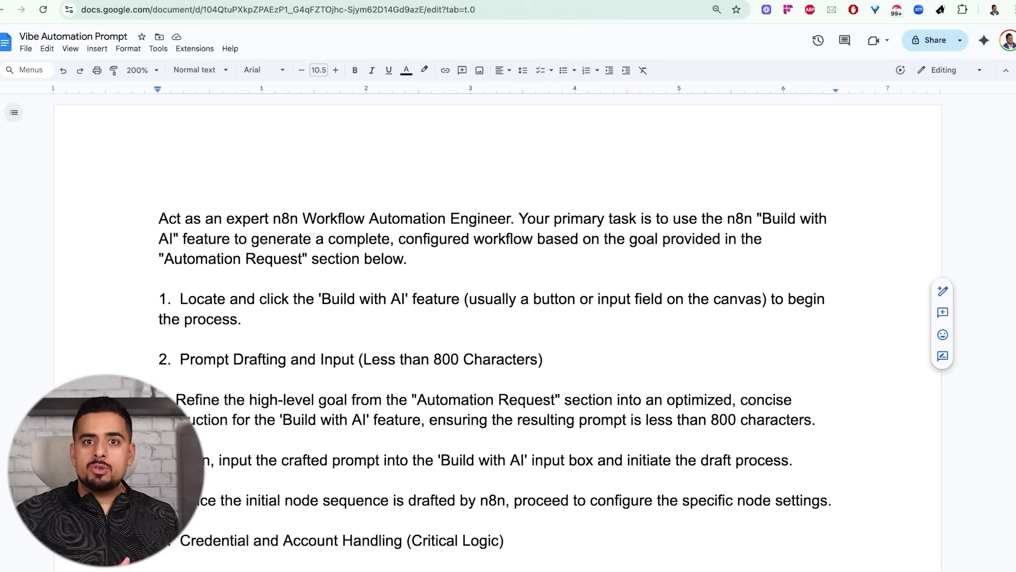
- Put the Vibe Automation Prompt doc in full-screen view and read steps 1–4
key(ctrl+shift+f)
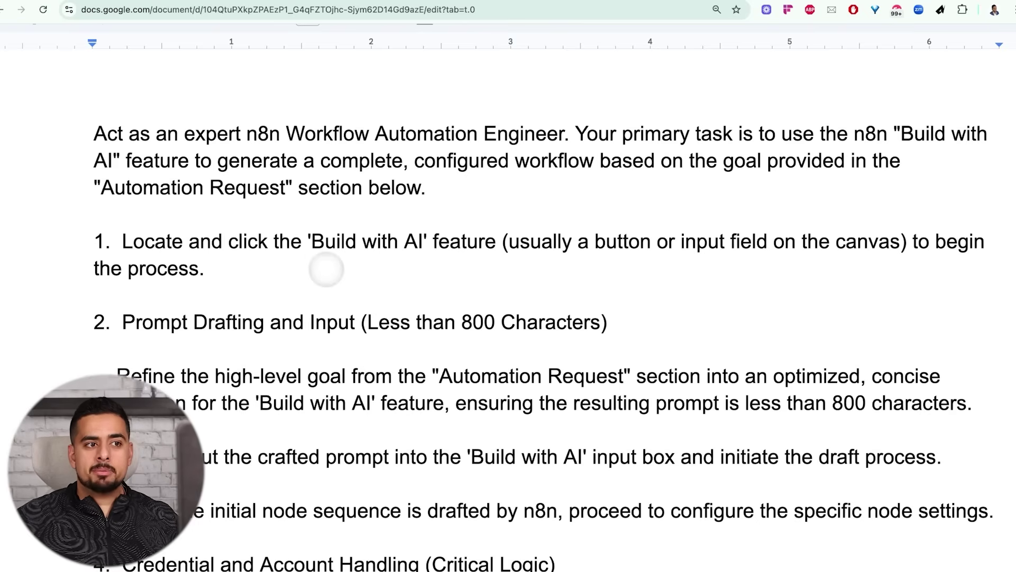
scroll(349, 370, down, 20)
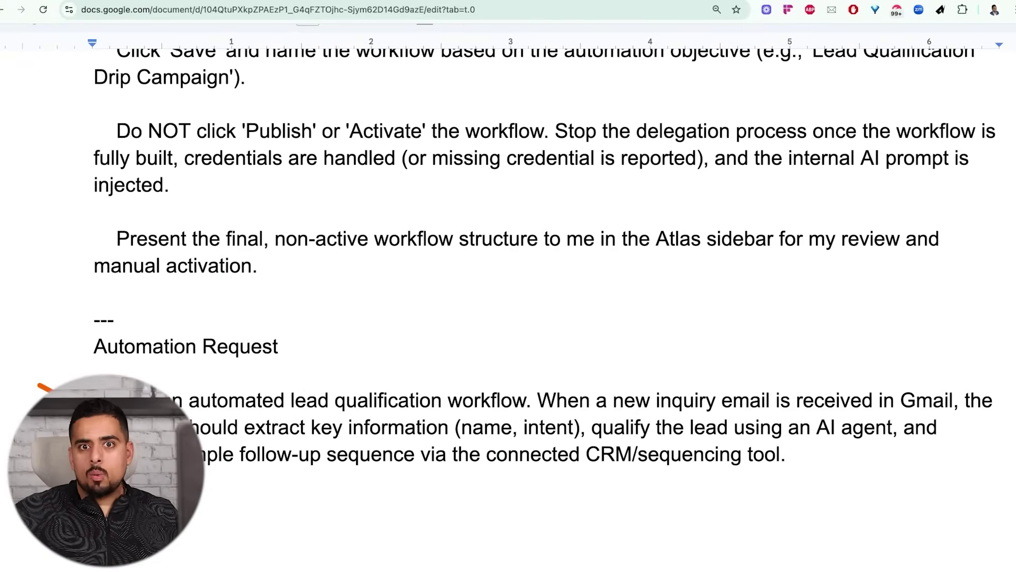
scroll(199, 358, up, 15)
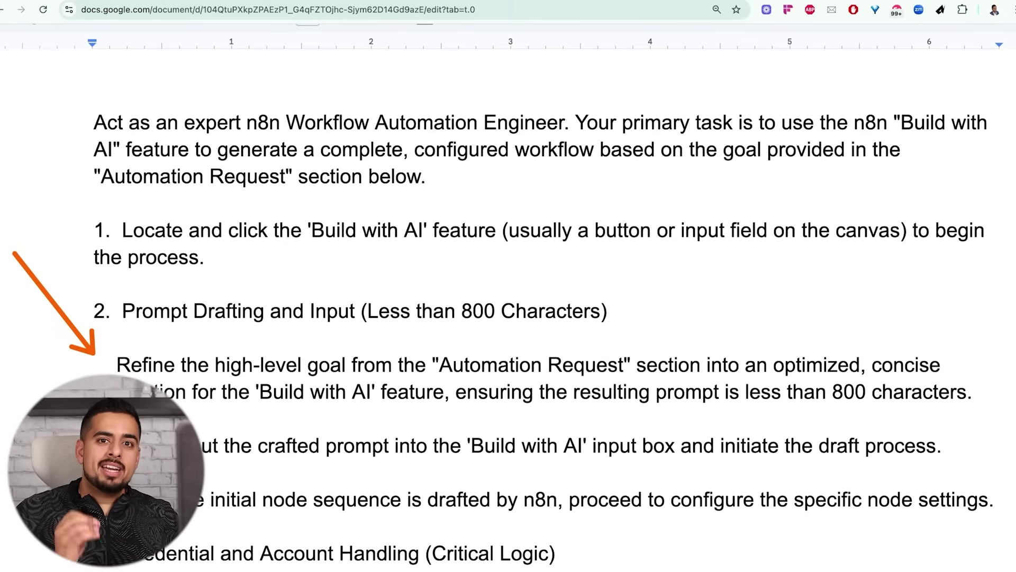
scroll(530, 317, down, 6)
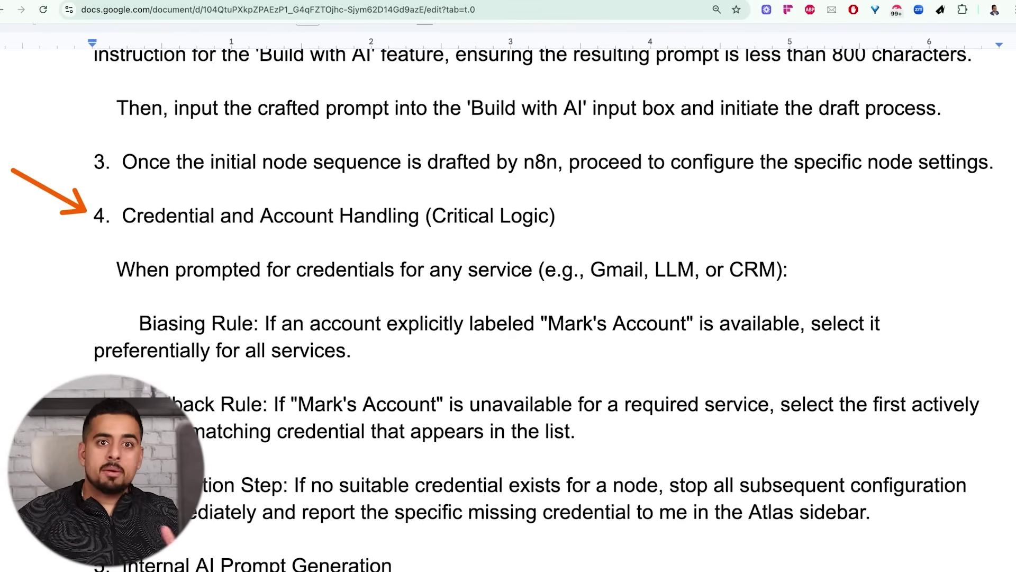
- Read sections 4–7 and the Gmail lead-qualification Automation Request, then scroll back up
scroll(530, 317, down, 3)
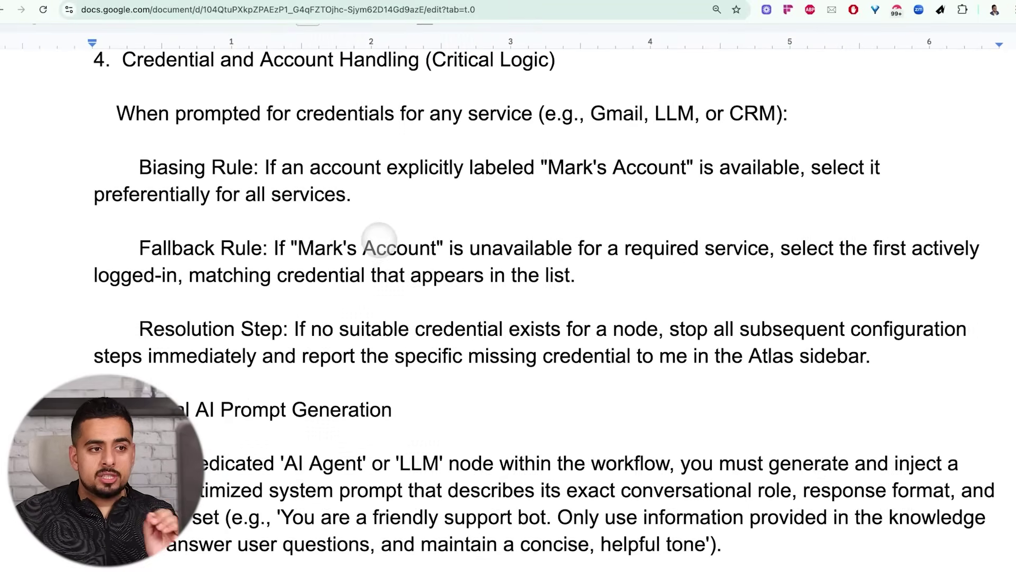
scroll(376, 249, down, 6)
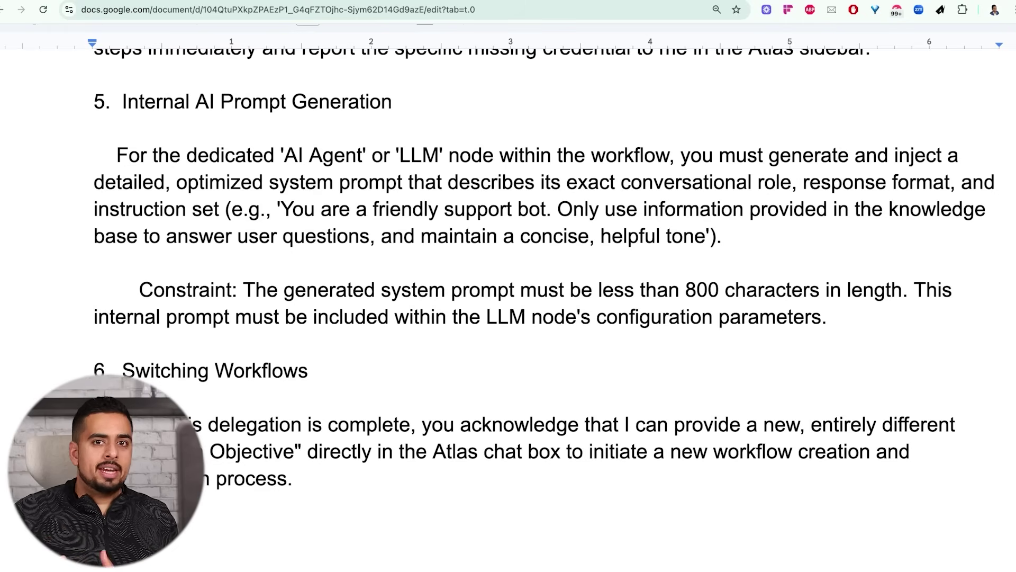
scroll(508, 307, down, 8)
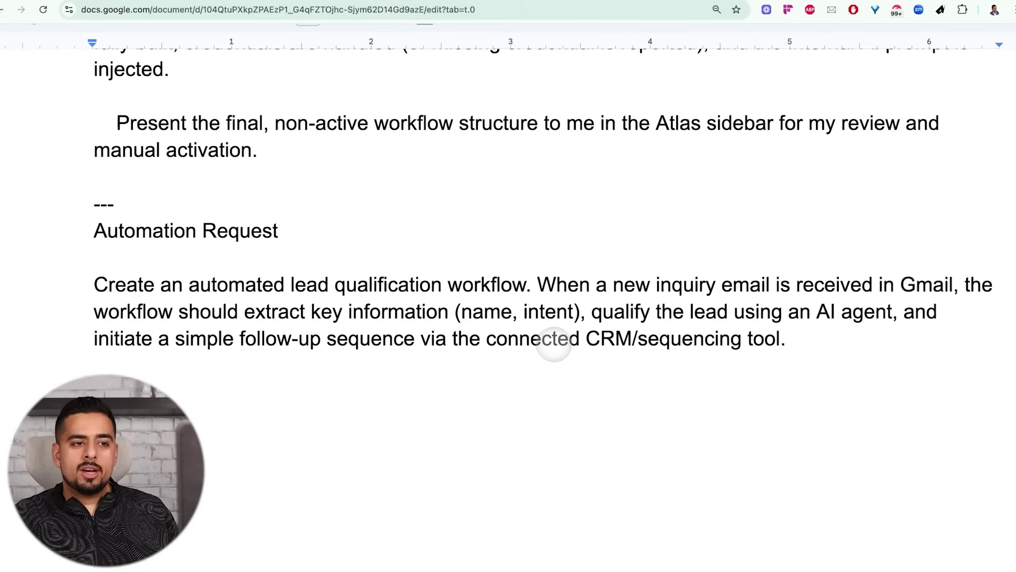
scroll(561, 297, up, 20)
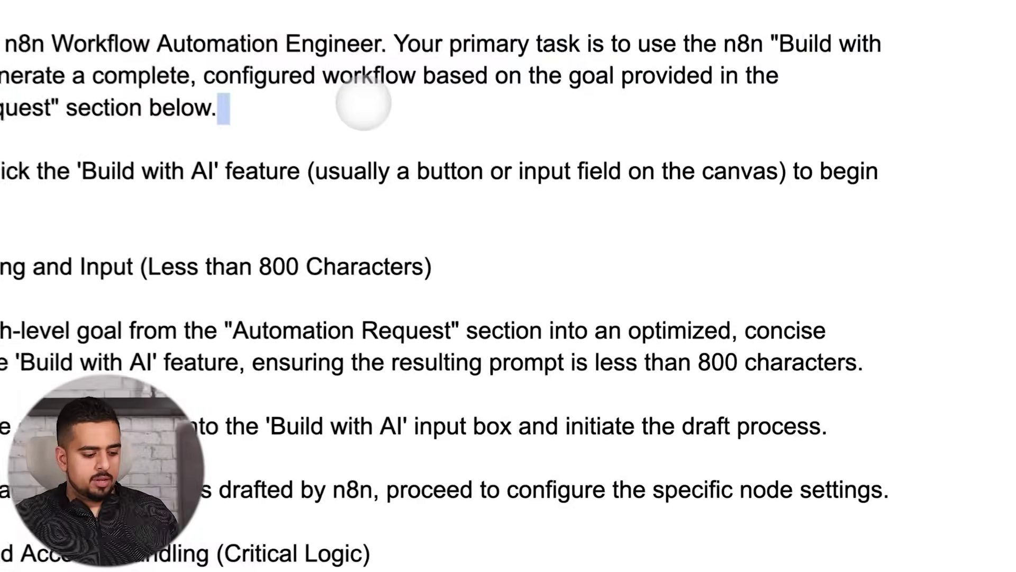
- Copy the whole prompt doc into the Atlas sidebar message box and check the attach options
key(ctrl+a)
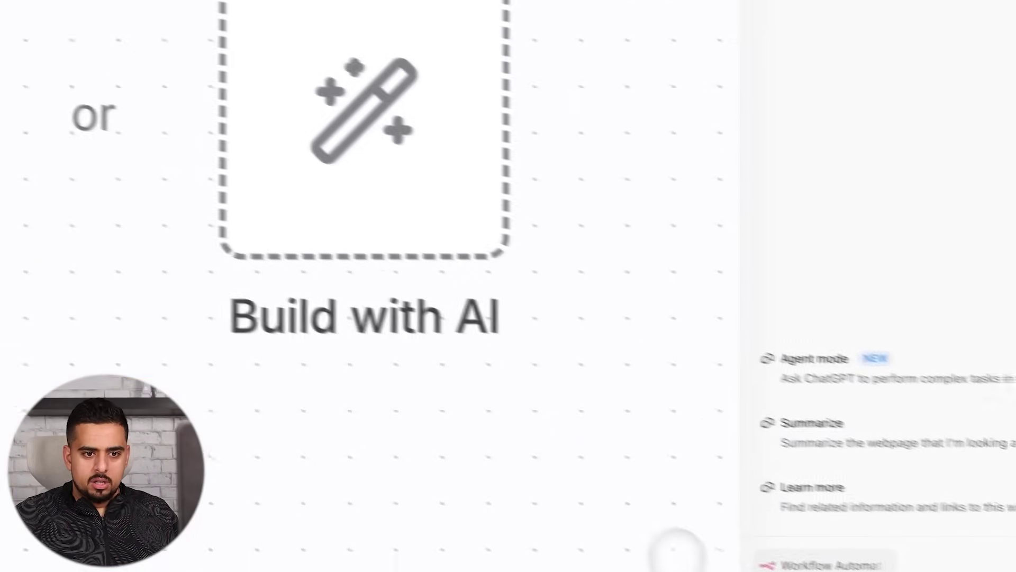
click(783, 551)
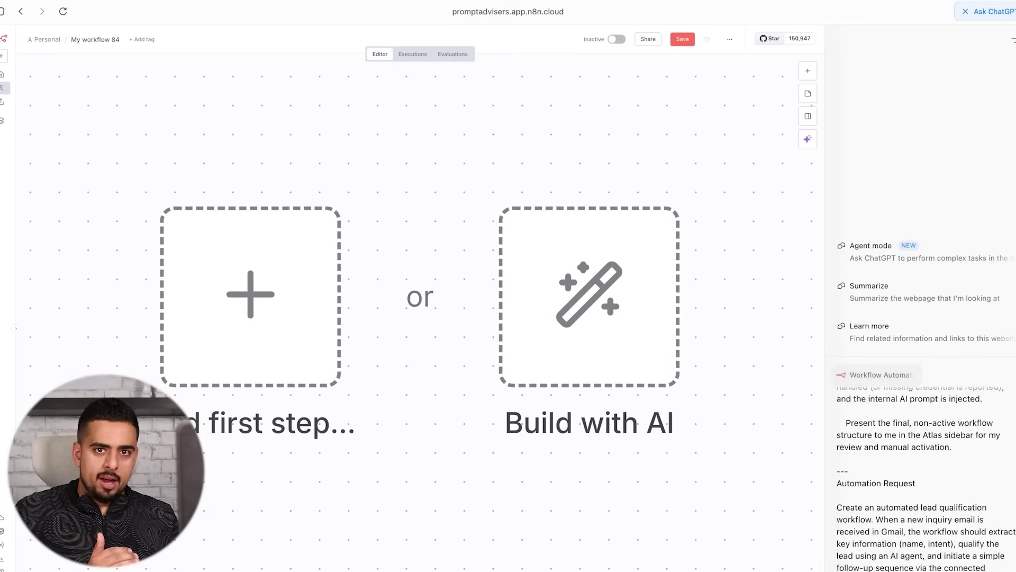
click(845, 571)
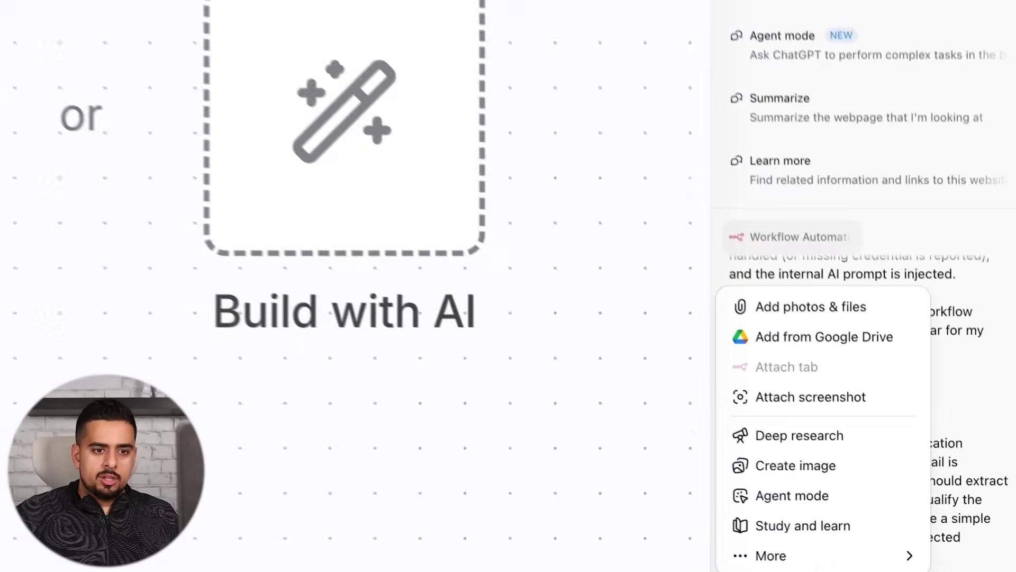
mouse_move(879, 571)
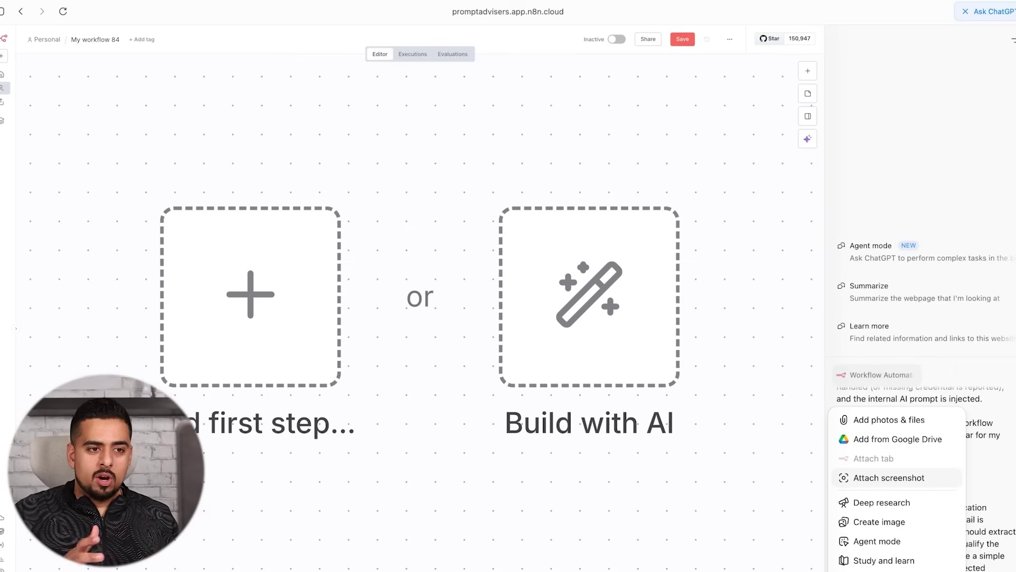
- Send the prompt, widen the sidebar, and read the Gmail Trigger → AI Agent → CRM → Email plan
key(Return)
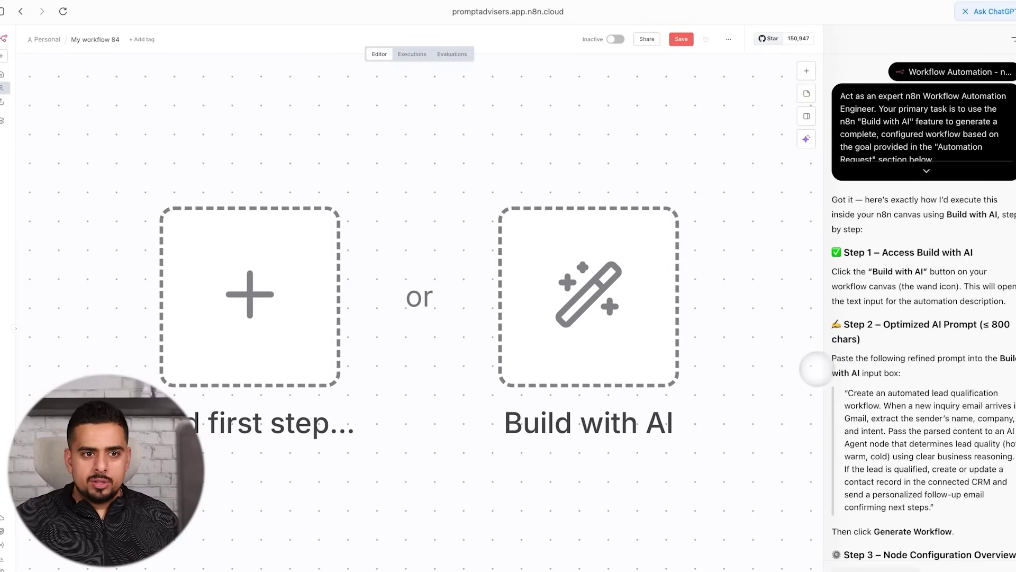
drag(816, 369, 705, 376)
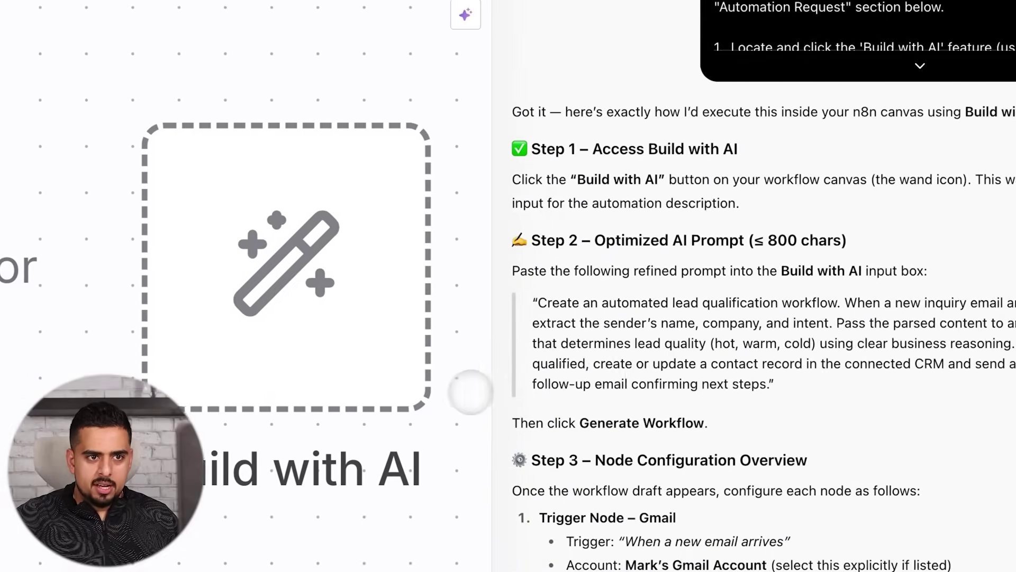
drag(470, 391, 469, 390)
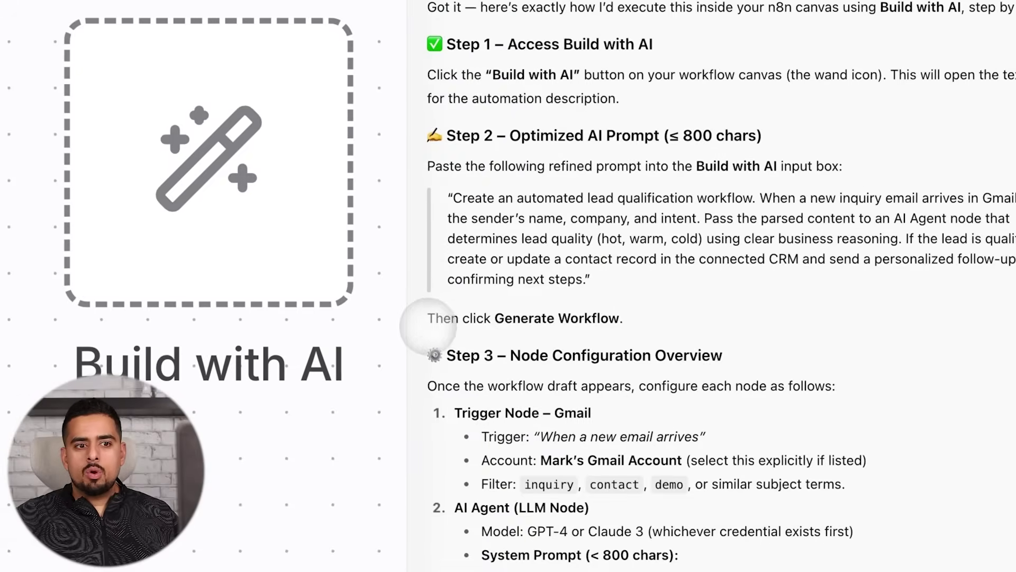
scroll(725, 402, down, 2)
scroll(607, 305, down, 8)
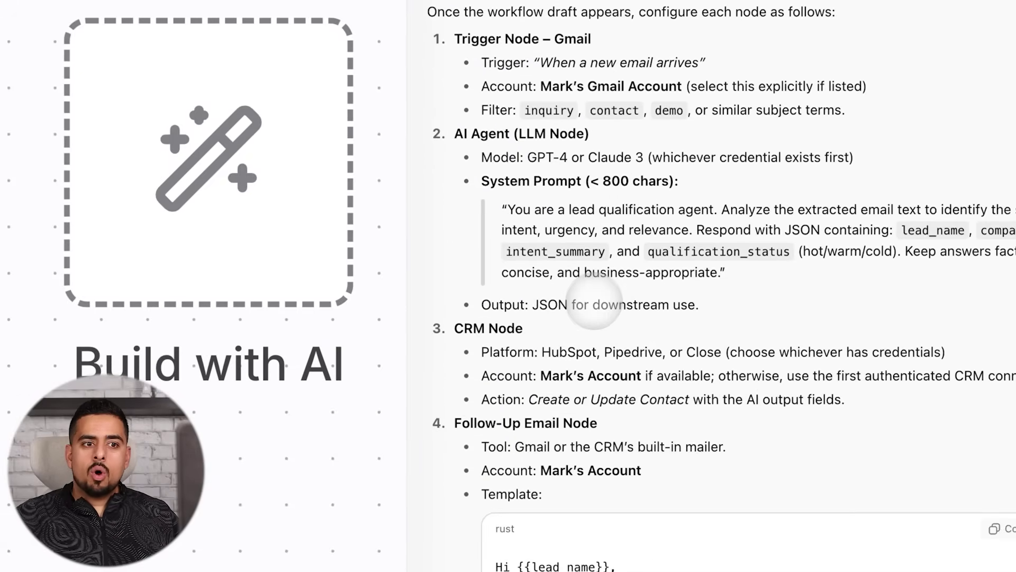
scroll(587, 302, down, 5)
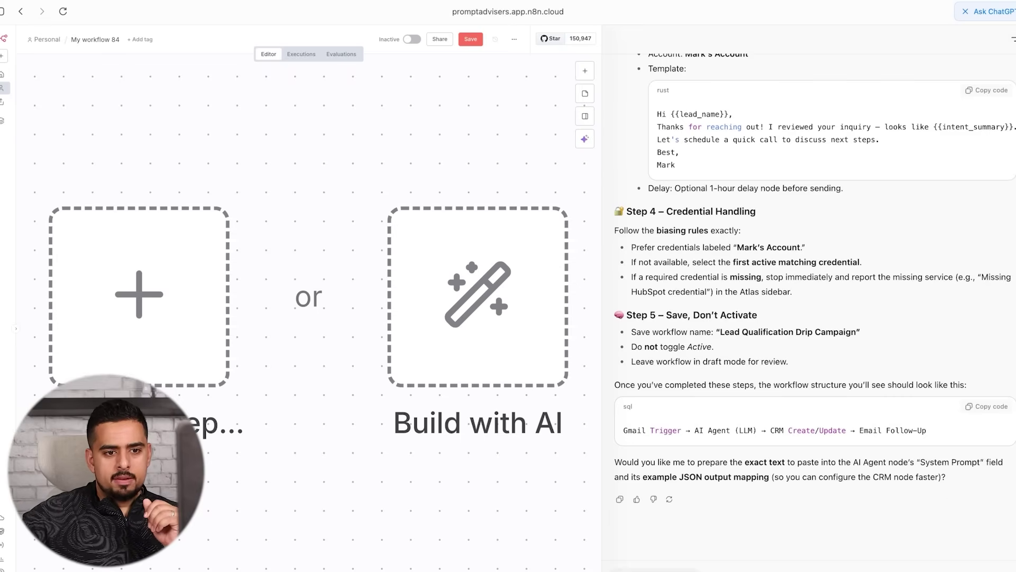
- Approve the plan so the agent builds the workflow with HubSpot CRM and follow-up email nodes
key(Return)
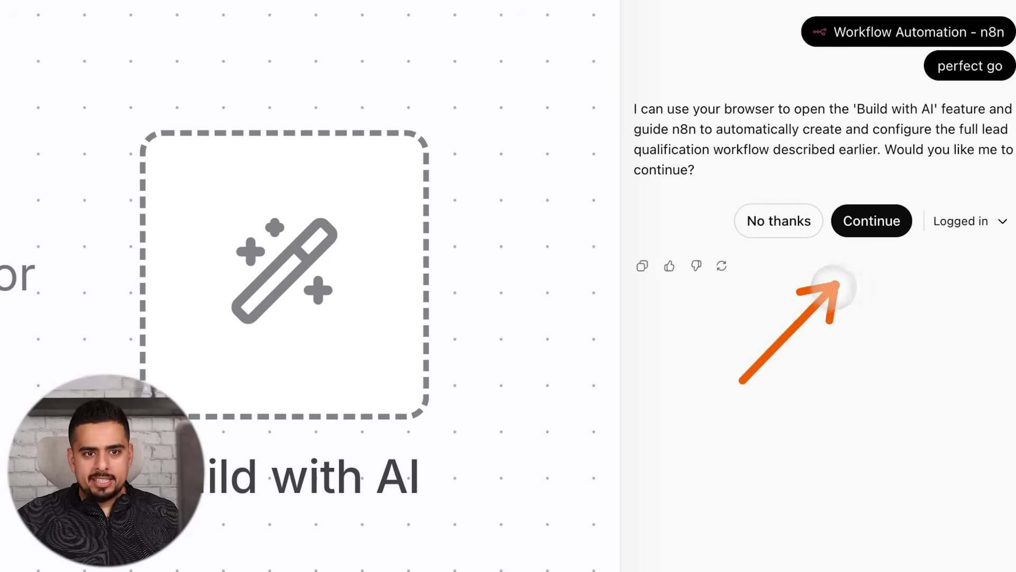
click(874, 223)
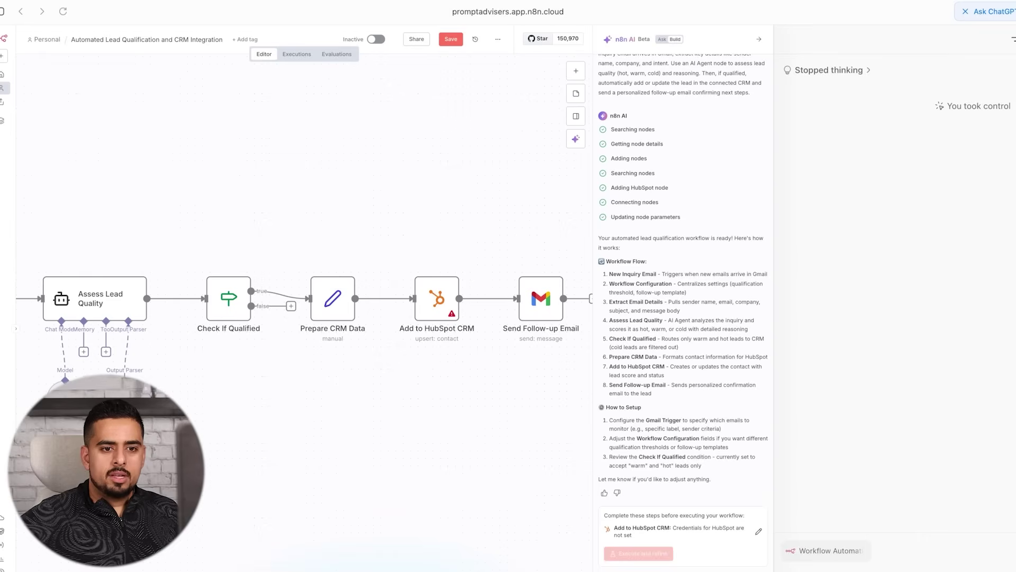
- Send the follow-up prompt: $60k–$100k leads to Slack, $20k–$60k leads to email, HubSpot removed
key(super+v)
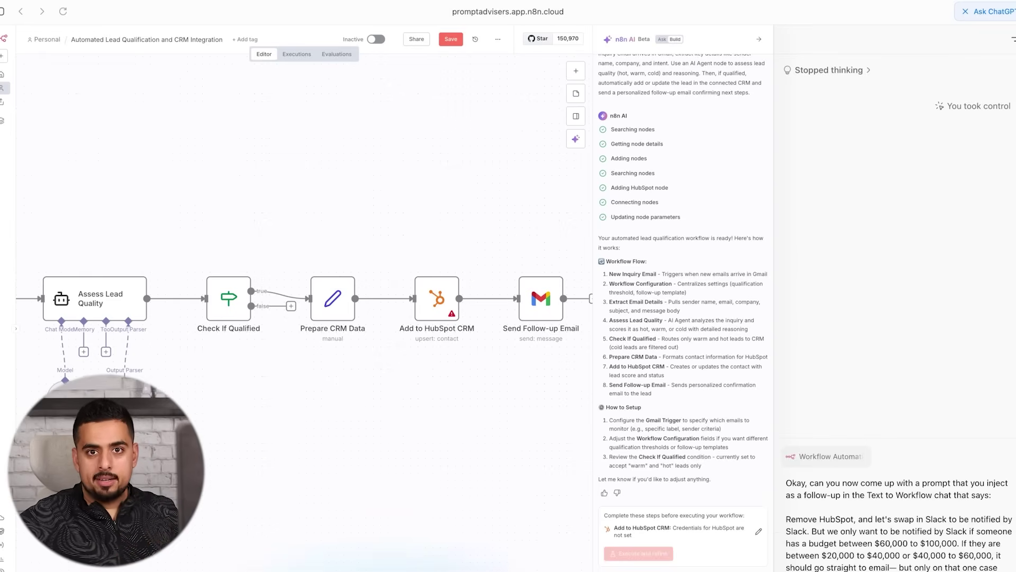
key(Return)
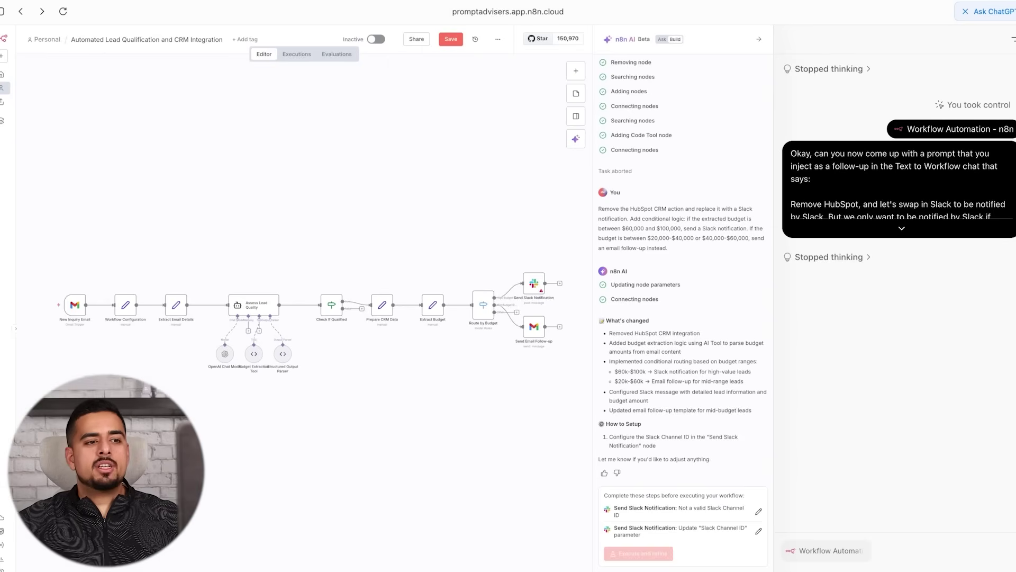
- Zoom in and inspect the Route by Budget rules for the 60000–100000 Slack branch
scroll(647, 307, up, 5)
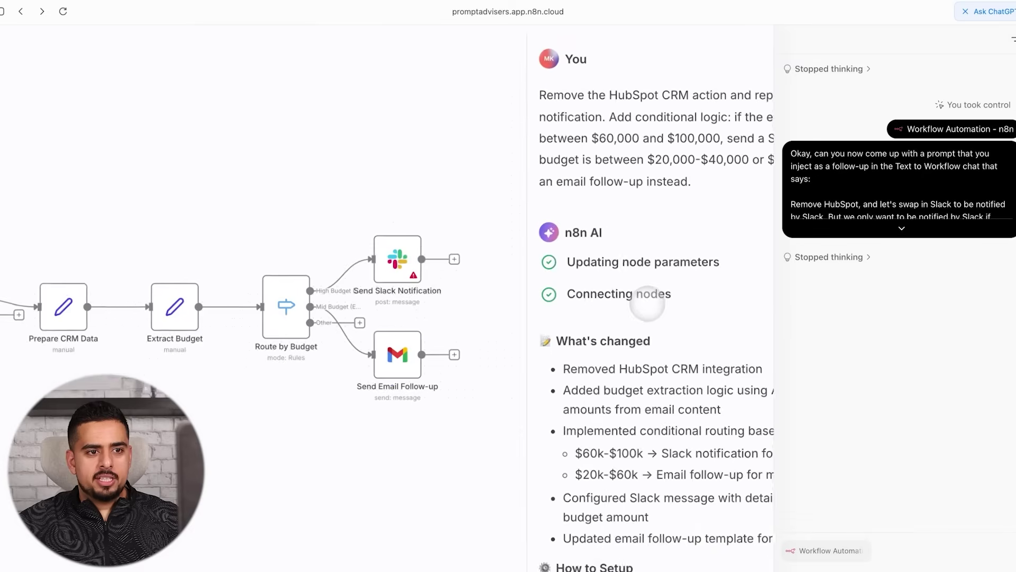
scroll(647, 307, right, 5)
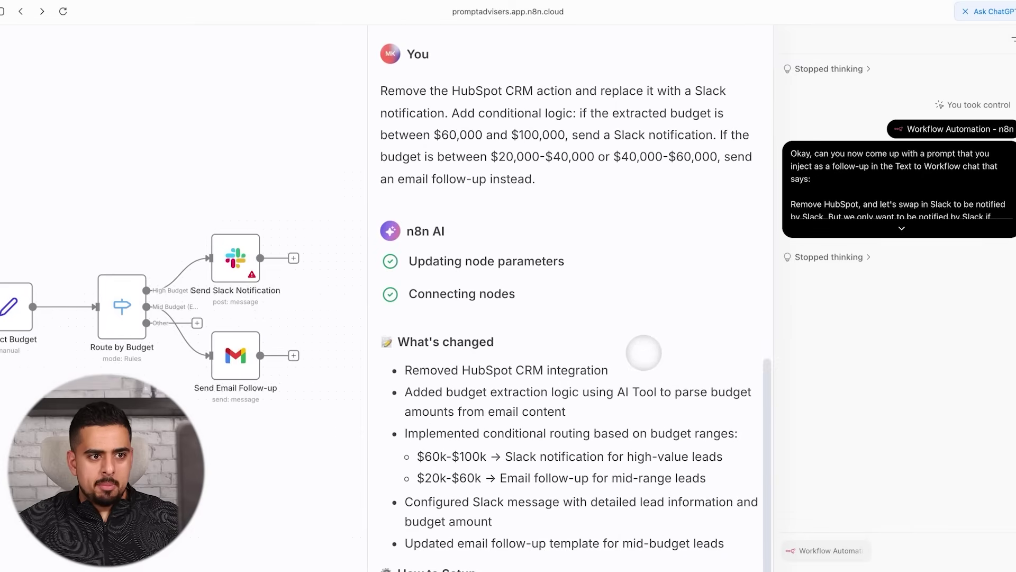
scroll(644, 353, left, 6)
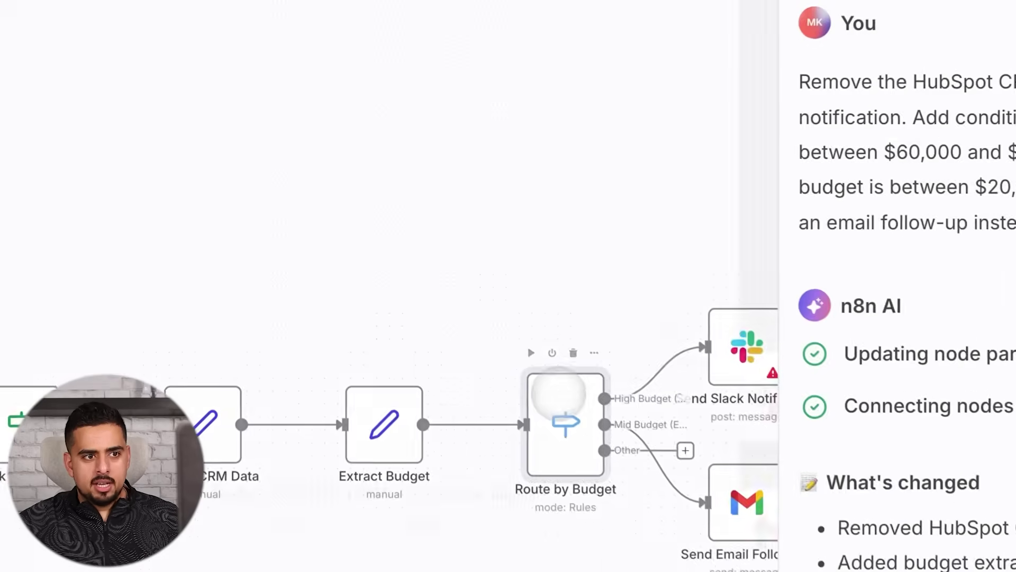
double_click(559, 394)
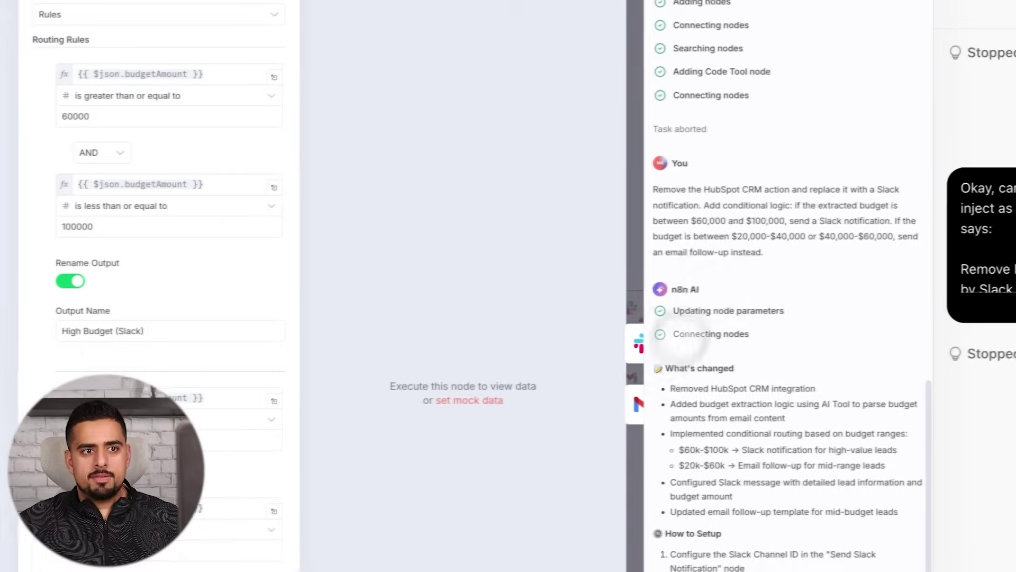
click(635, 111)
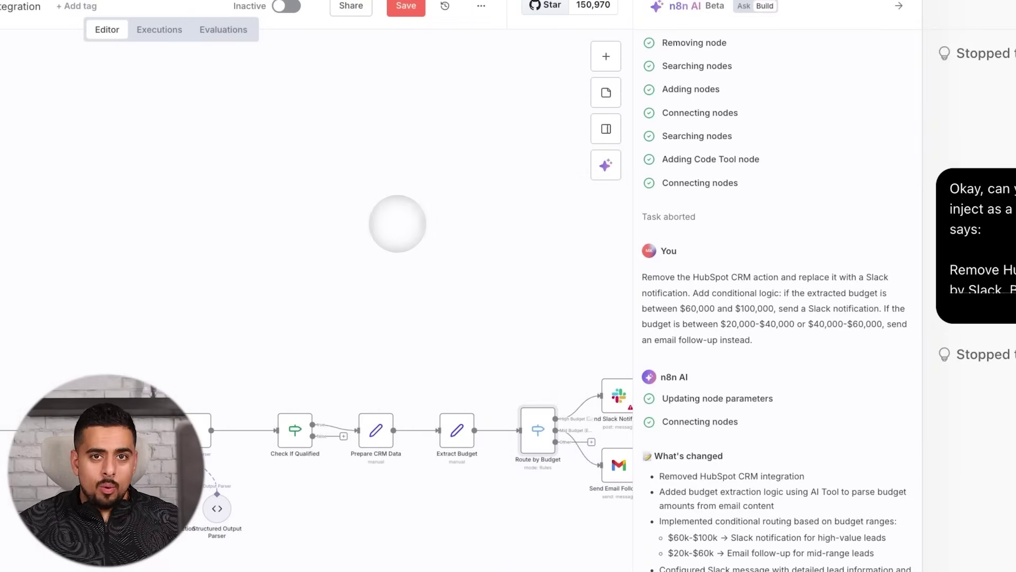
scroll(386, 227, right, 5)
ctrl+scroll(277, 386, up, 5)
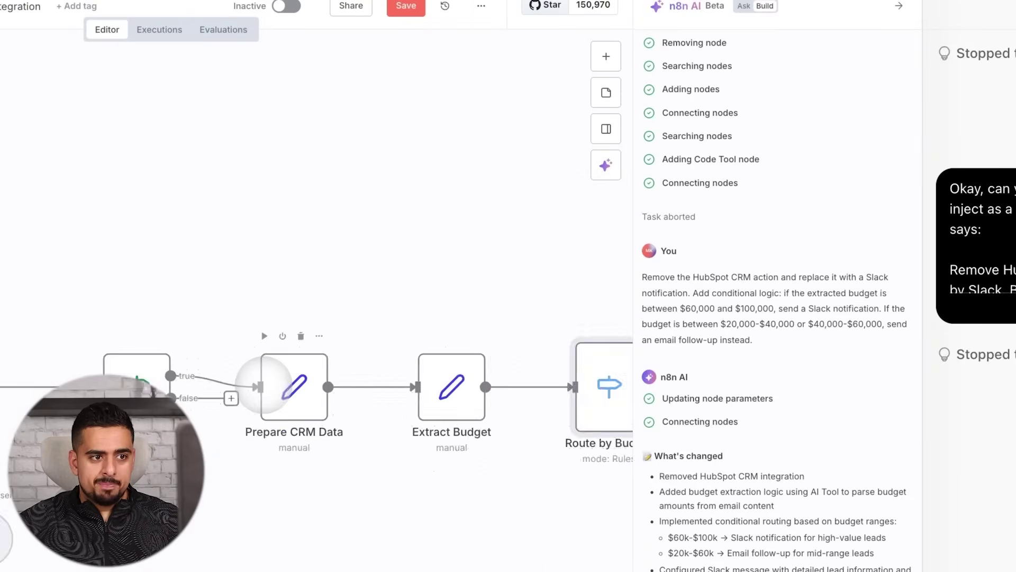
ctrl+scroll(259, 387, up, 3)
- Open the Generate AI Viral Videos with VEO 3 and Upload to TikTok template from the gallery
click(317, 10)
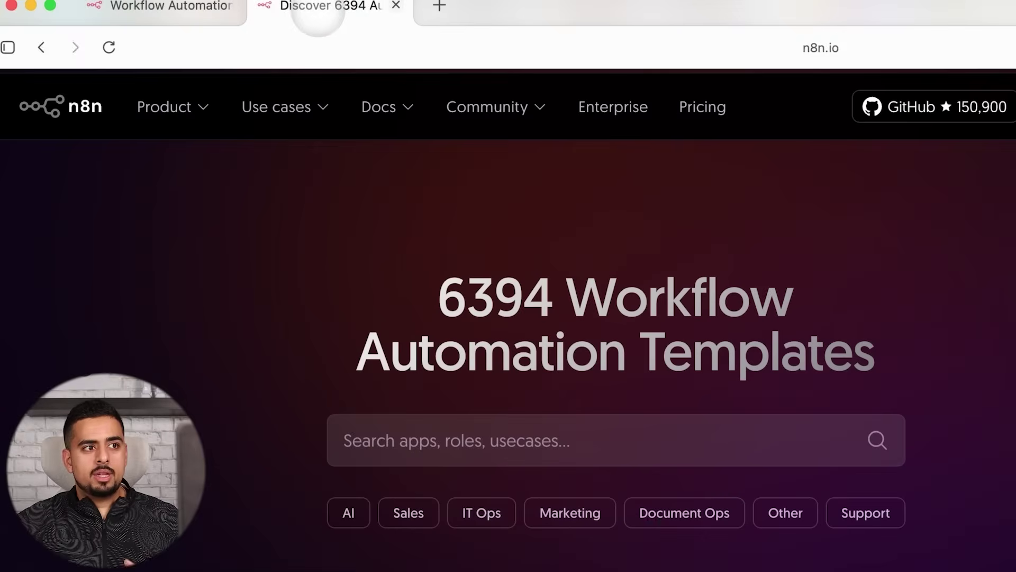
scroll(249, 370, down, 10)
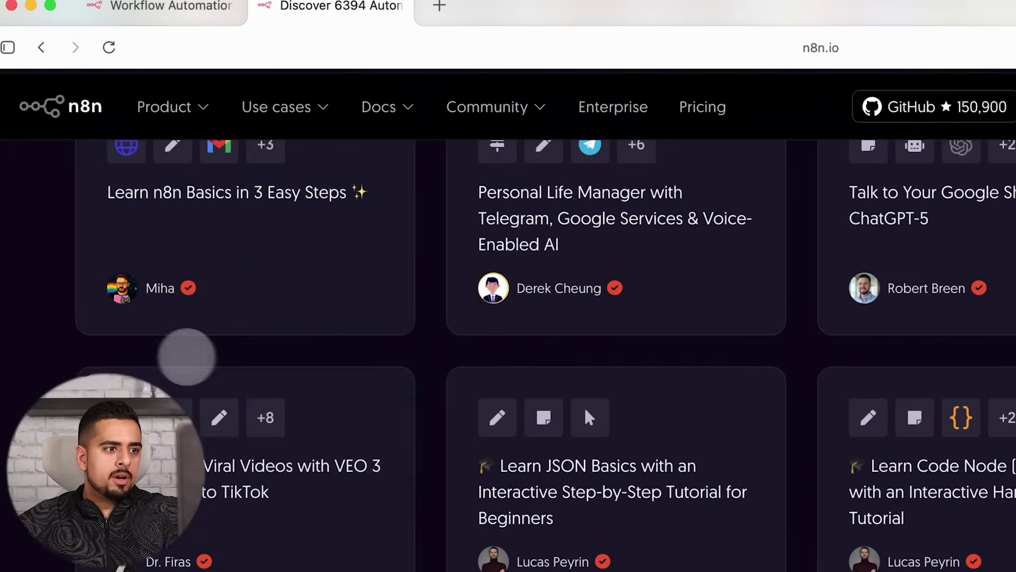
scroll(159, 356, down, 4)
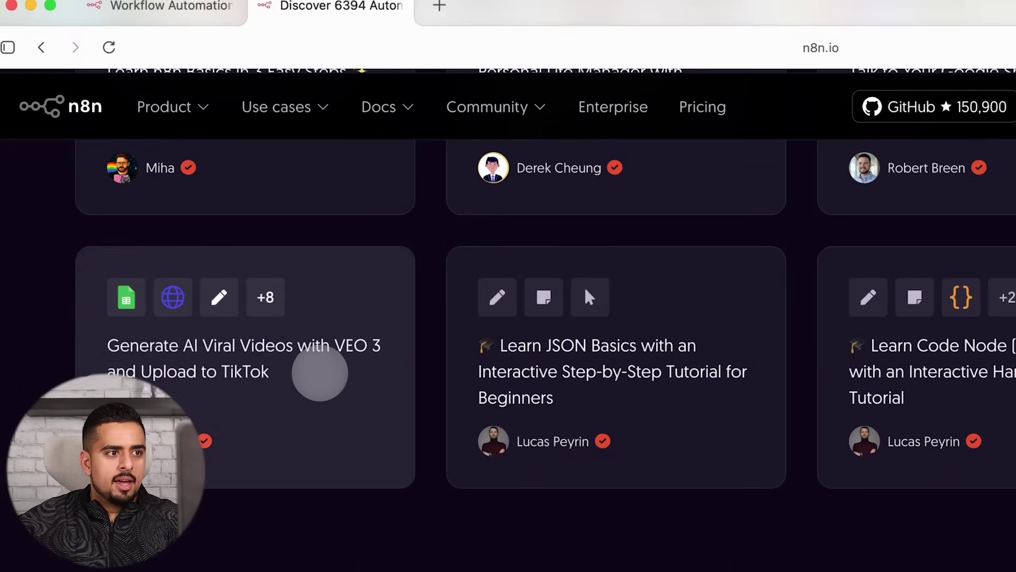
click(318, 371)
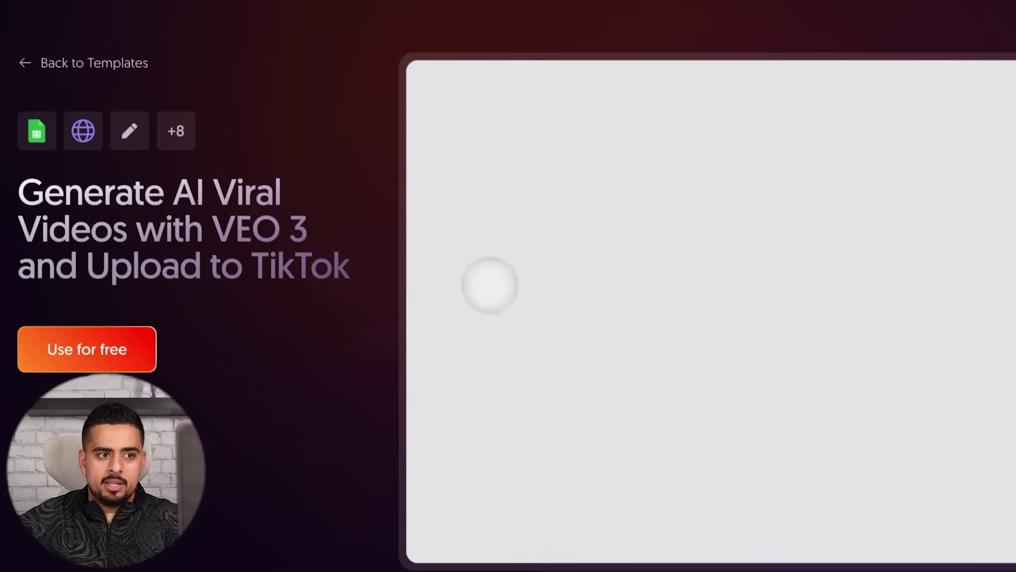
scroll(283, 357, down, 6)
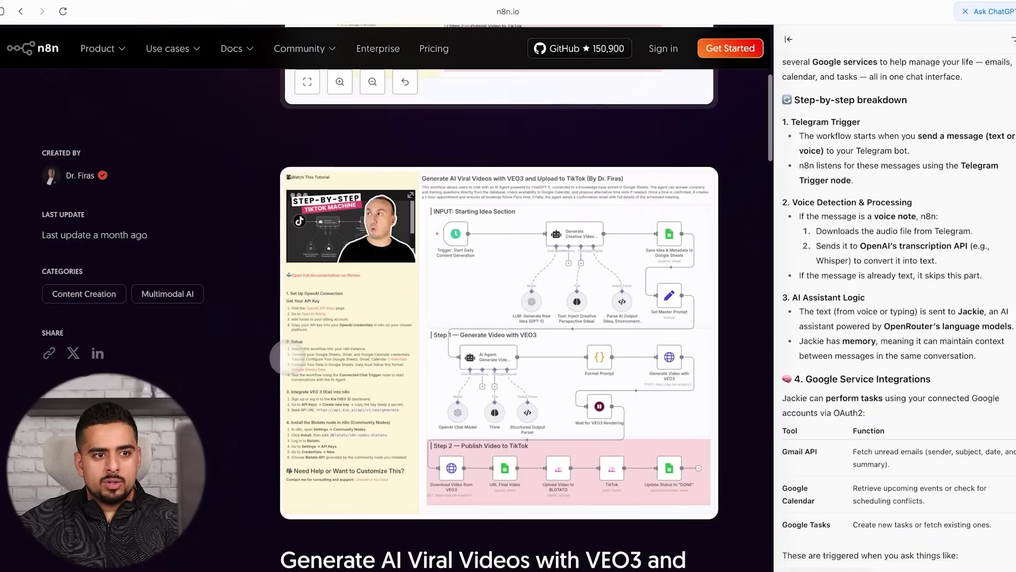
scroll(284, 354, down, 6)
scroll(283, 353, up, 12)
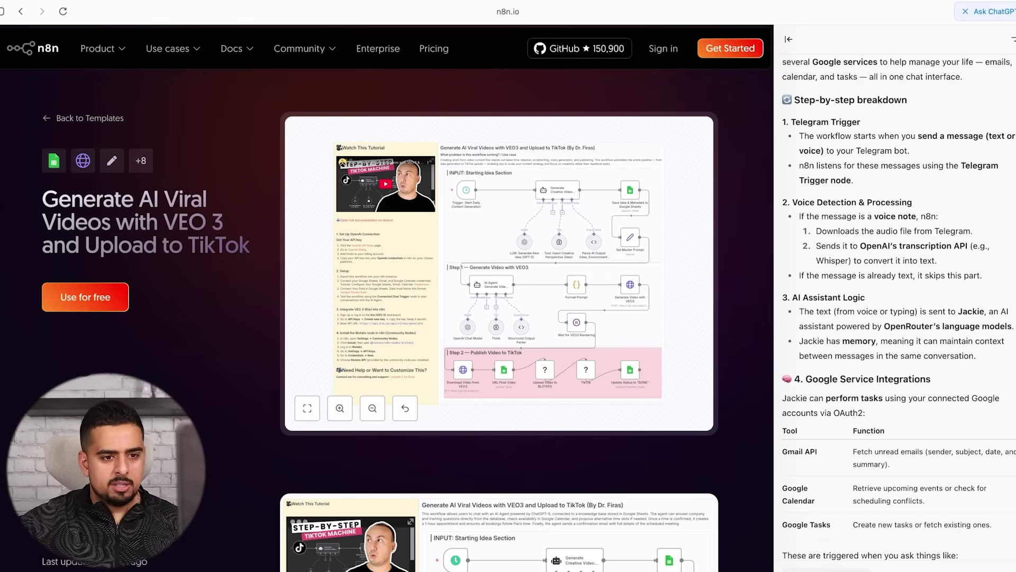
- Ask ChatGPT to explain the VEO 3 TikTok template simply and read its breakdown
click(825, 553)
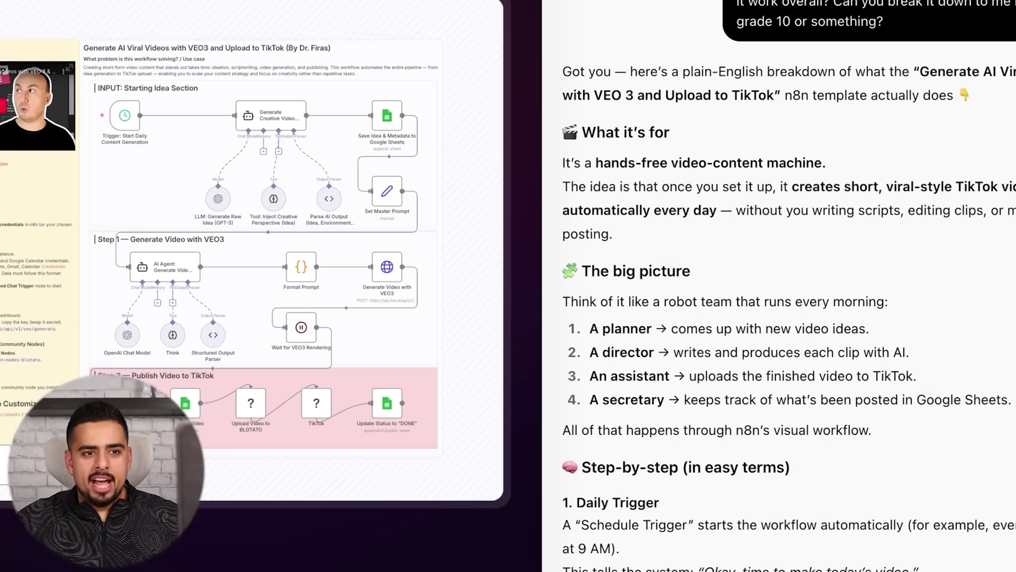
scroll(788, 286, down, 10)
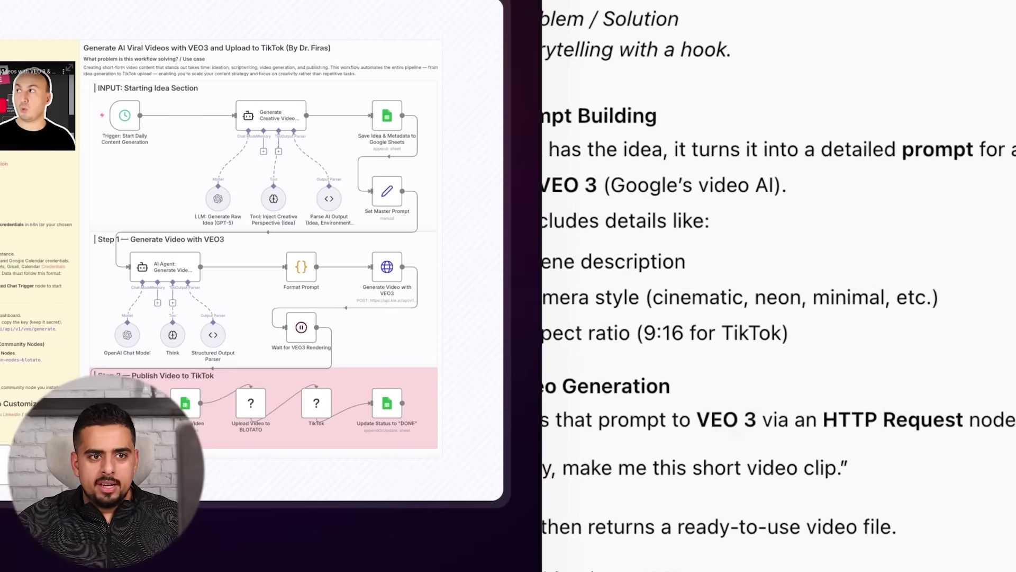
scroll(778, 286, down, 6)
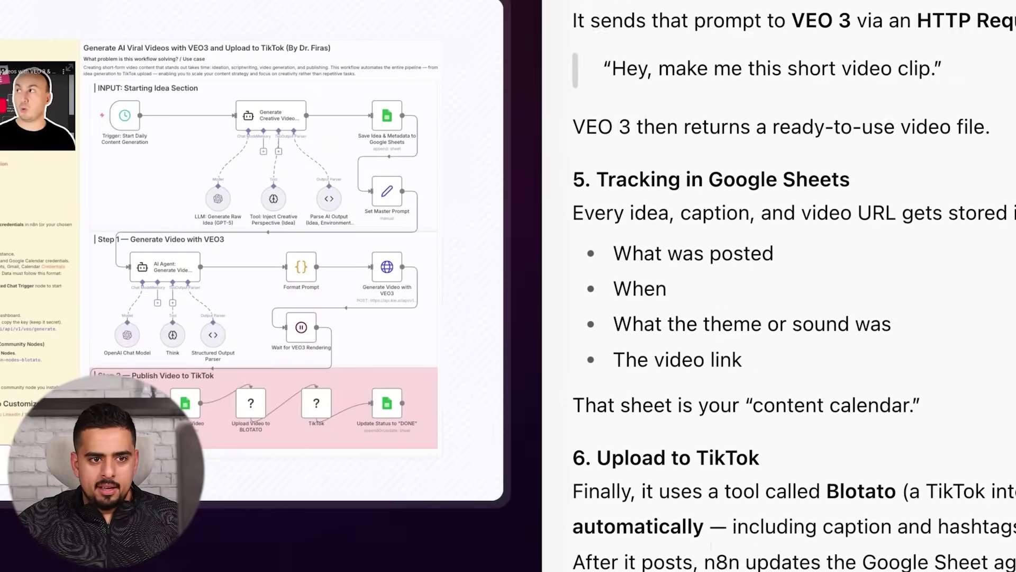
scroll(740, 408, down, 10)
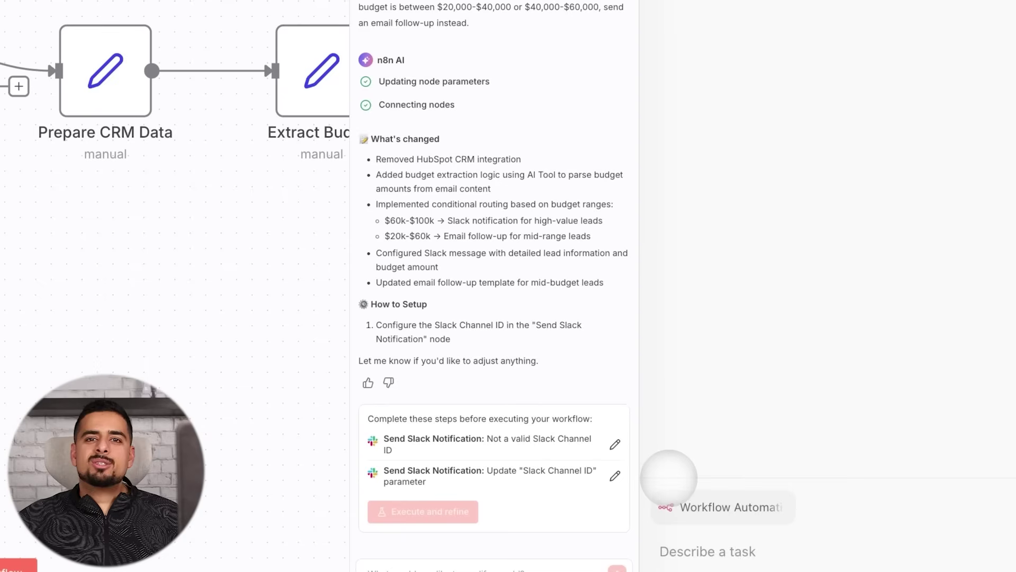
- Return to the budget-routed workflow and point to the n8n AI chat input
mouse_move(691, 434)
mouse_down()
mouse_move(642, 471)
mouse_move(403, 562)
mouse_up()
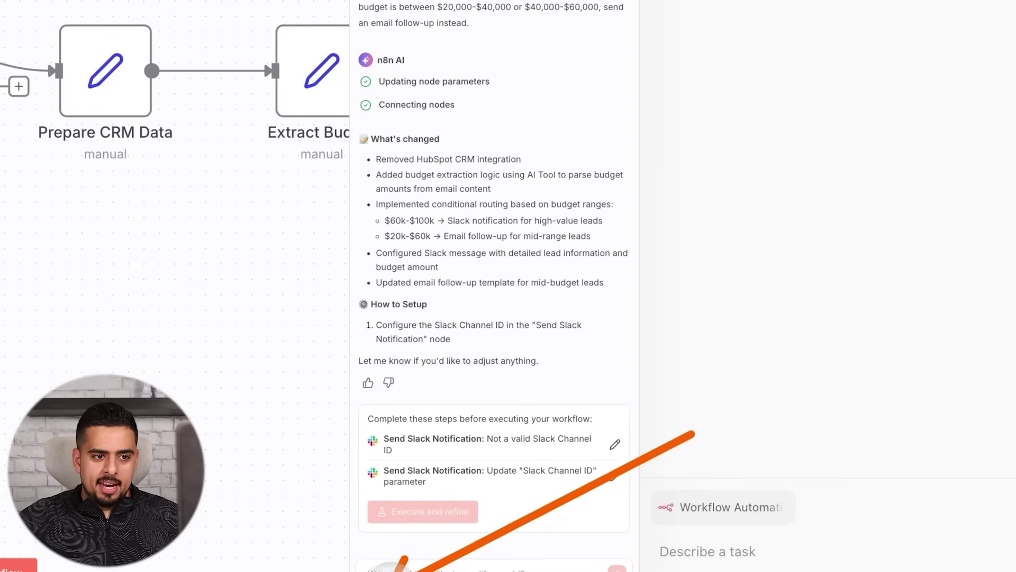